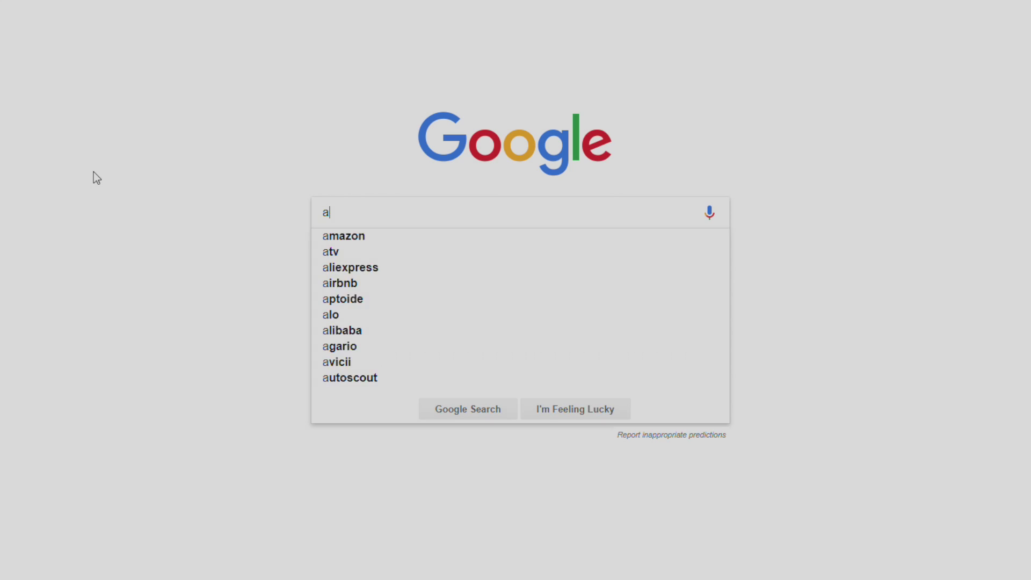
pyautogui.write('ficial intelligence')
# - Search Google for 'artificial intelligence' and open the Wikipedia article result
pyautogui.press('Return')
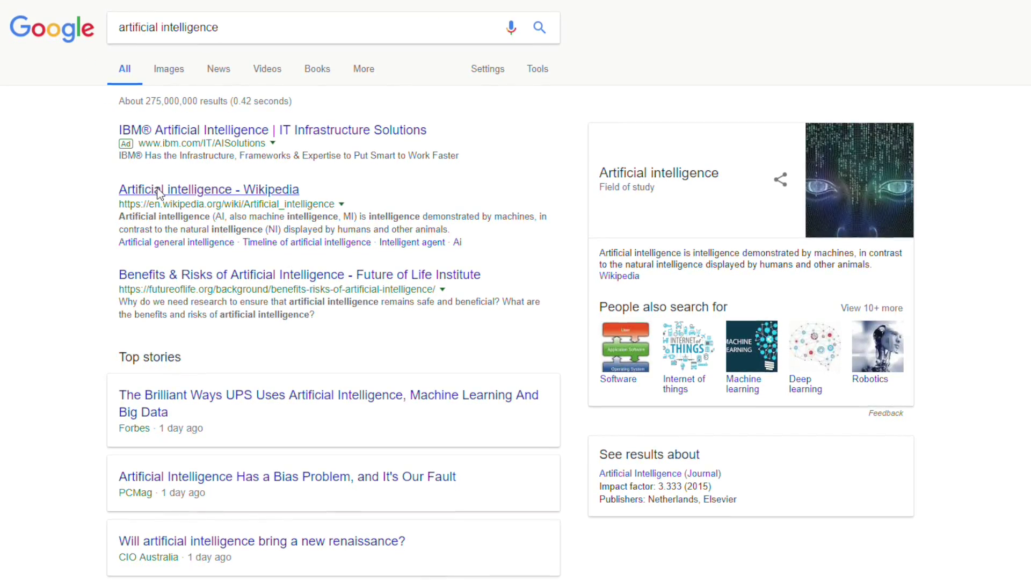
pyautogui.click(159, 191)
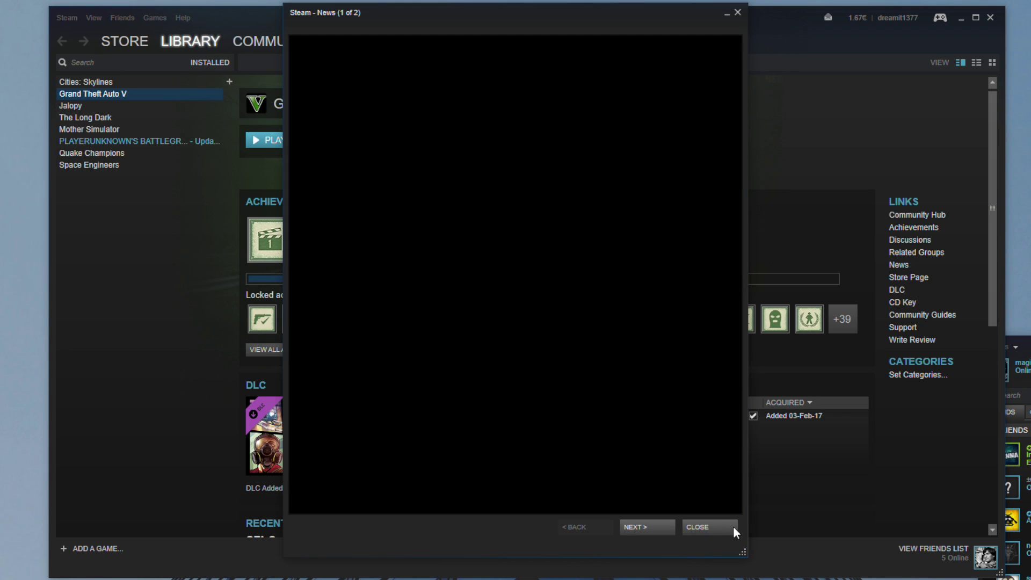
# - Close the Grand Theft Auto V news window and start the PLAYERUNKNOWN'S BATTLEGROUNDS update download
pyautogui.click(724, 528)
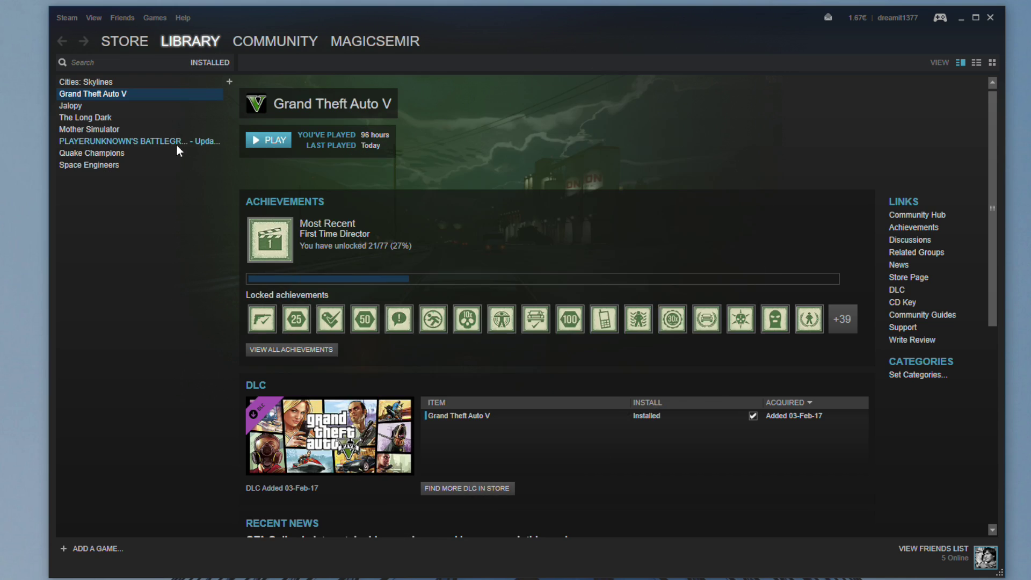
pyautogui.click(177, 144)
pyautogui.moveTo(190, 41)
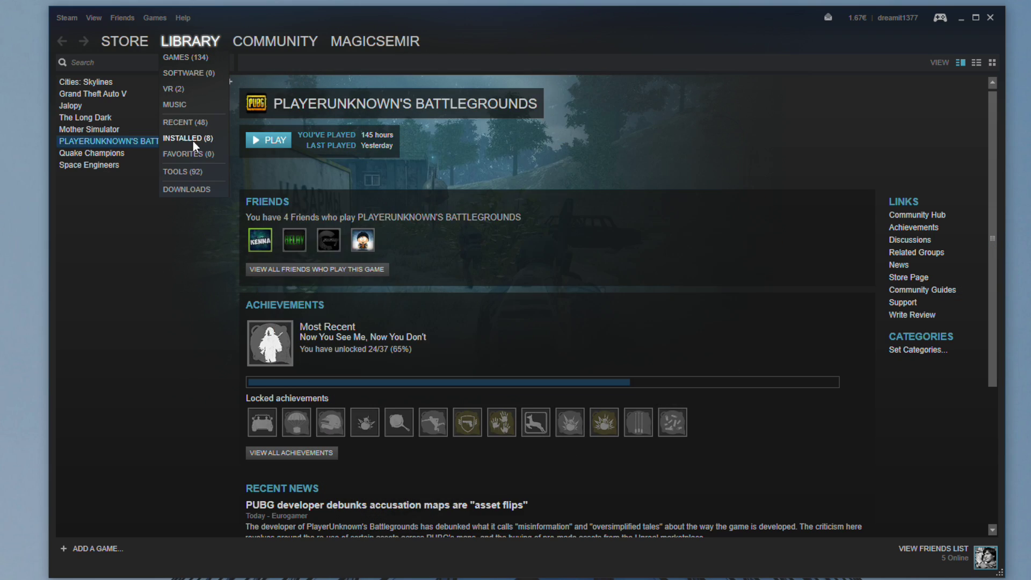
pyautogui.click(191, 190)
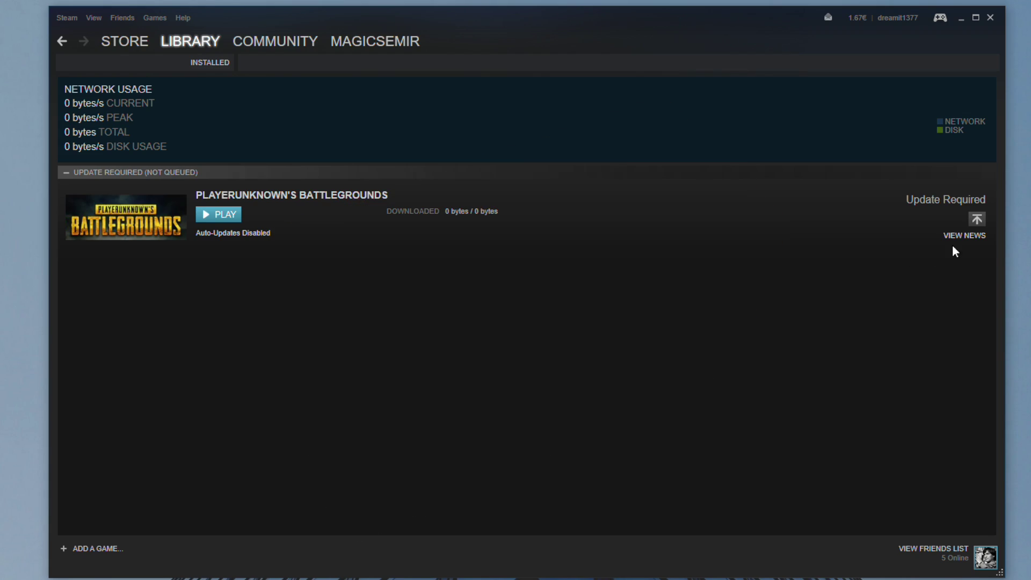
pyautogui.click(976, 219)
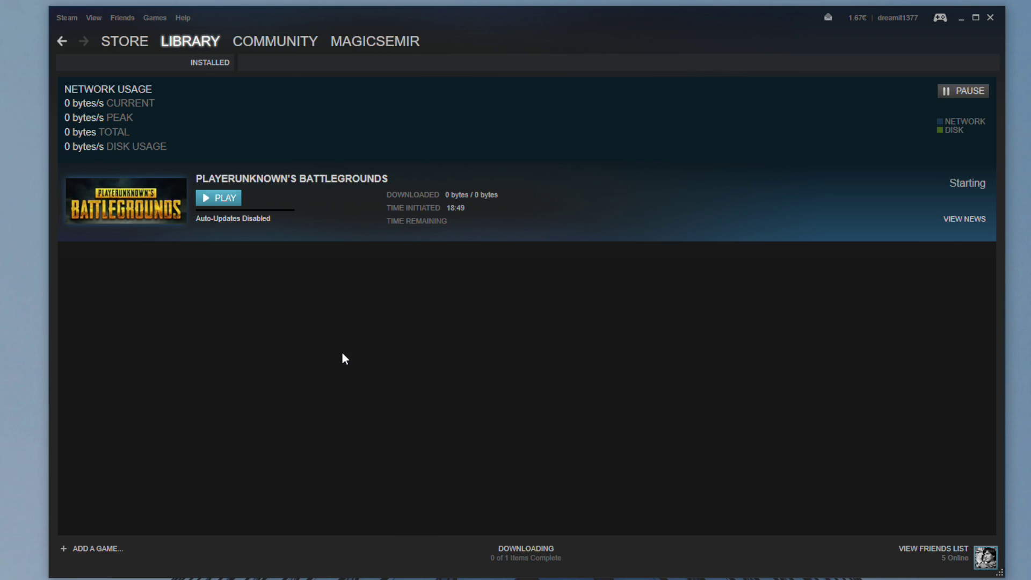